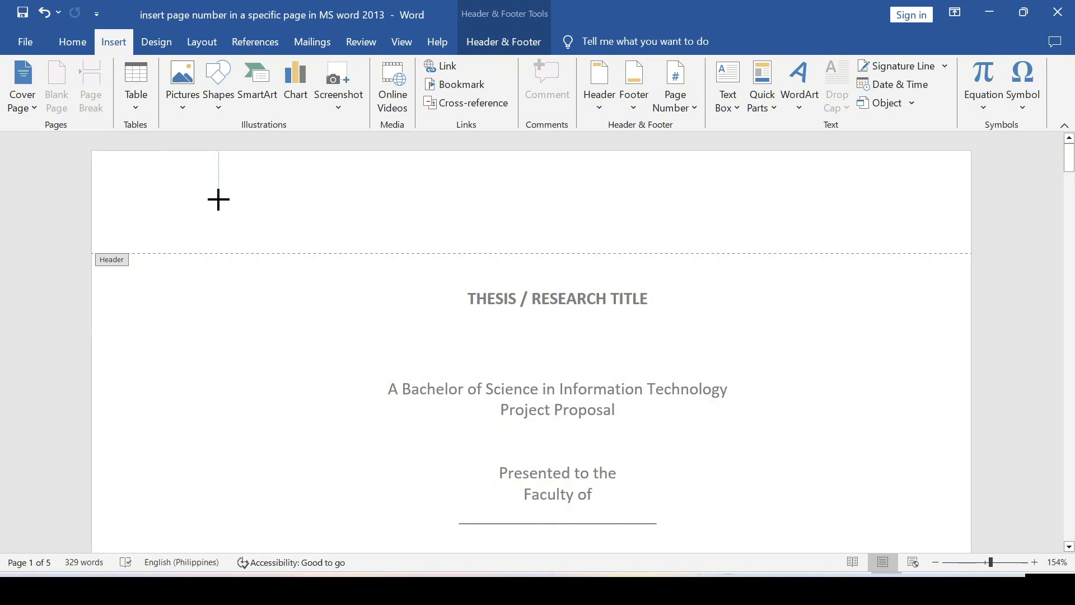
- Draw a vertical line about 1.17 cm long down from the page's top edge at the left margin, using the black line style
drag(218, 200, 219, 199)
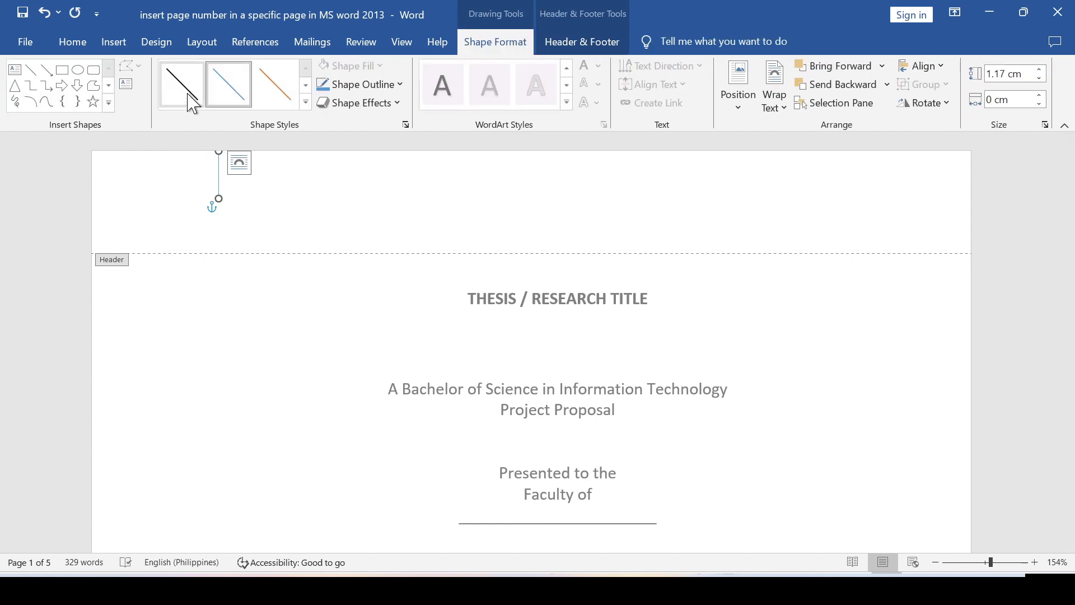
click(191, 94)
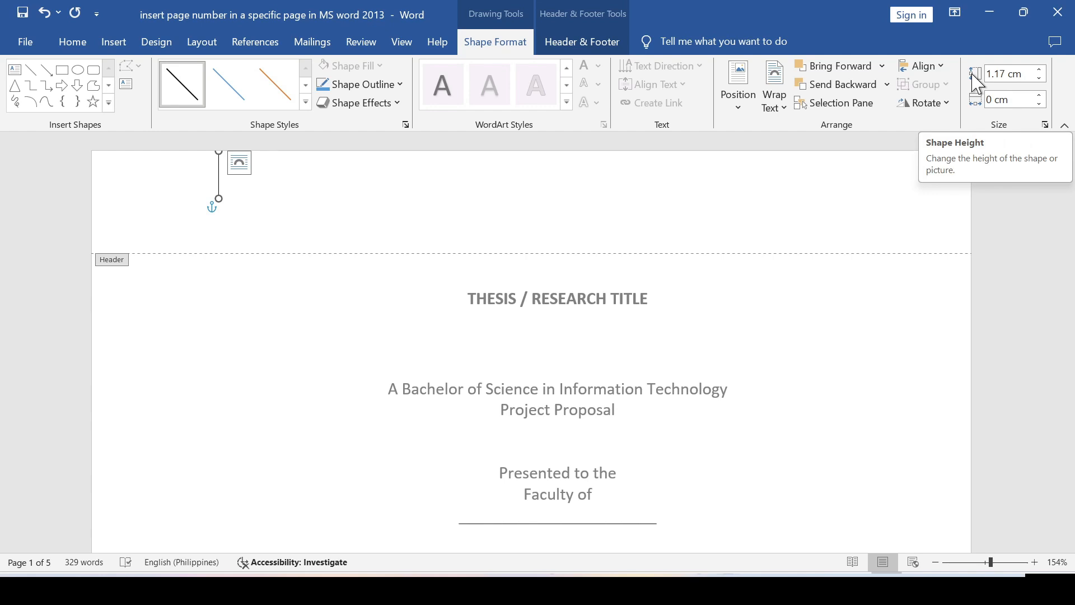
- Set the vertical line's height to 25 cm and check where it ends near the footer
click(1009, 73)
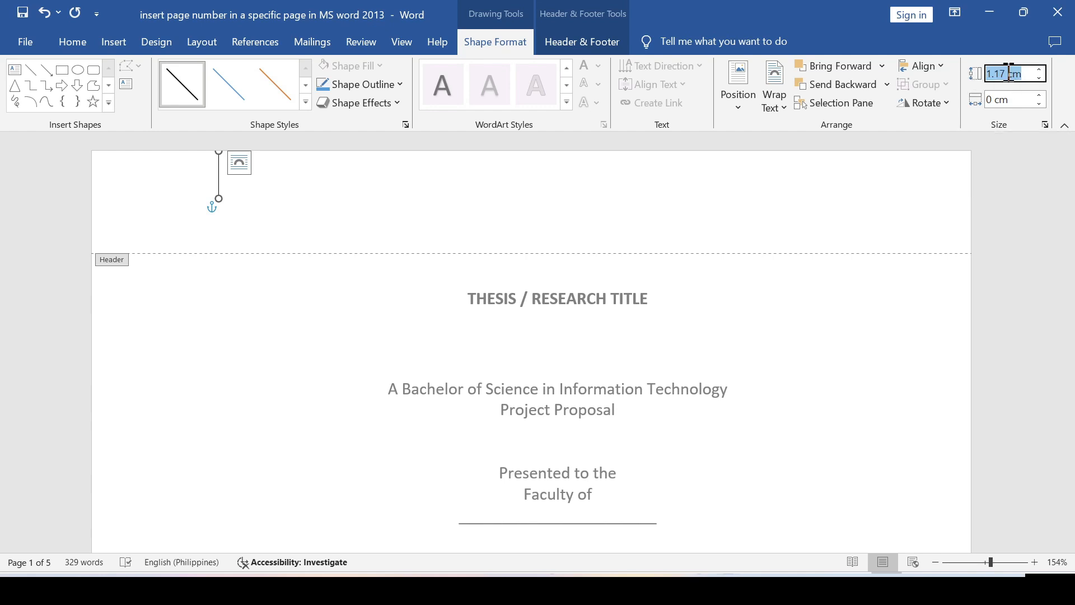
text(25)
key(Return)
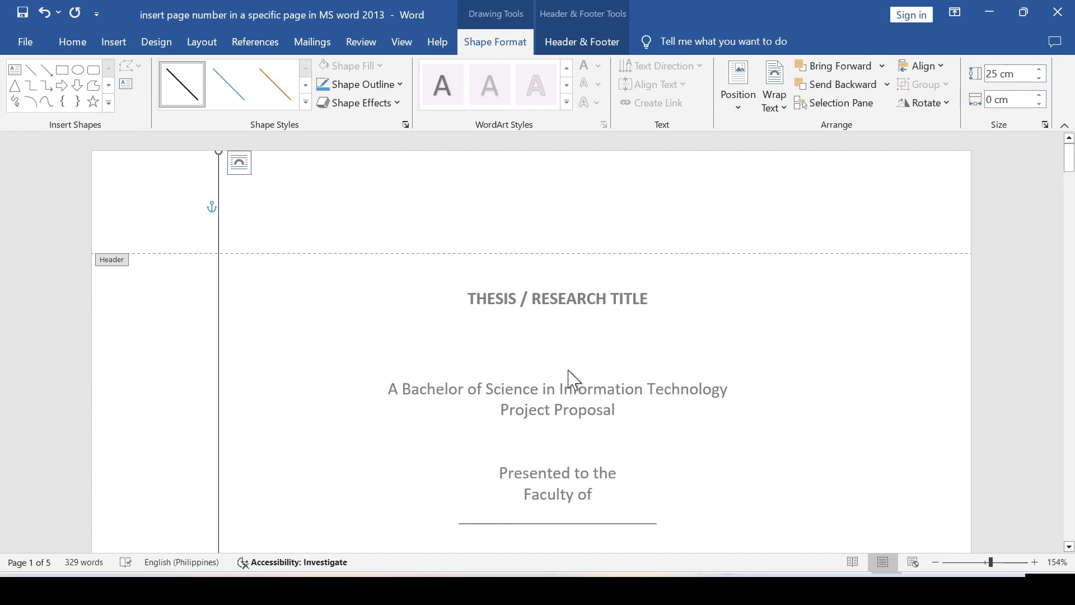
scroll(250, 341, down, 5)
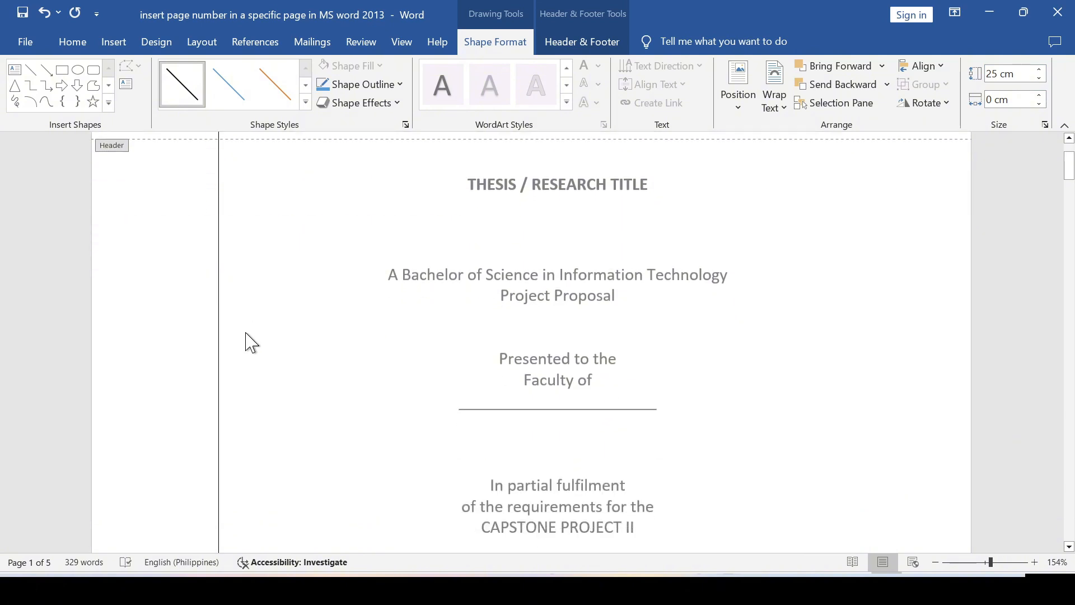
scroll(250, 341, down, 10)
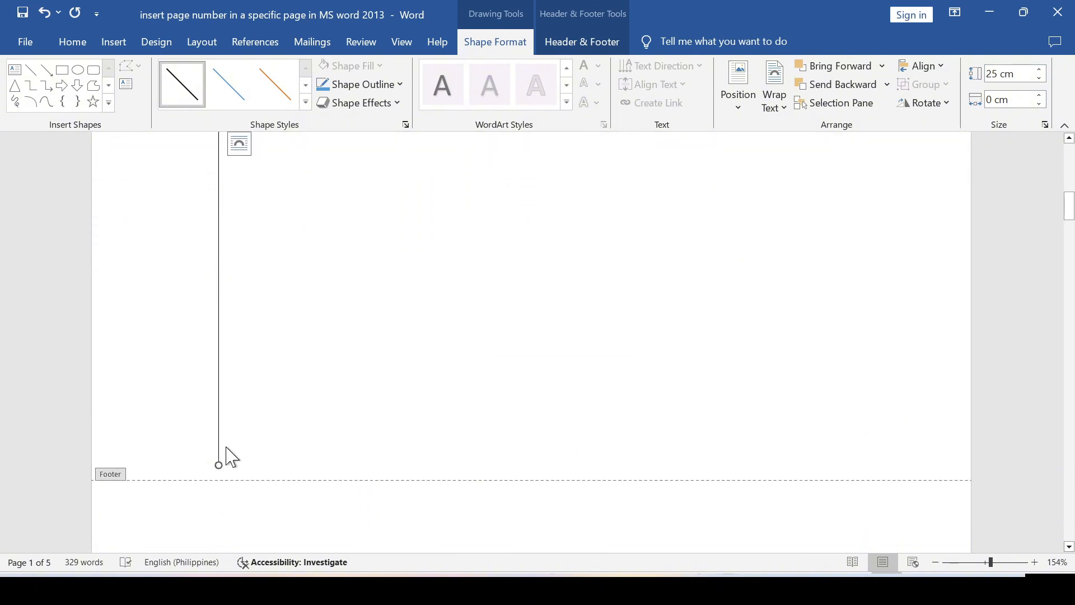
- Increase the vertical line's height to 28 cm so it extends down through the footer area to the page's bottom edge
click(1040, 70)
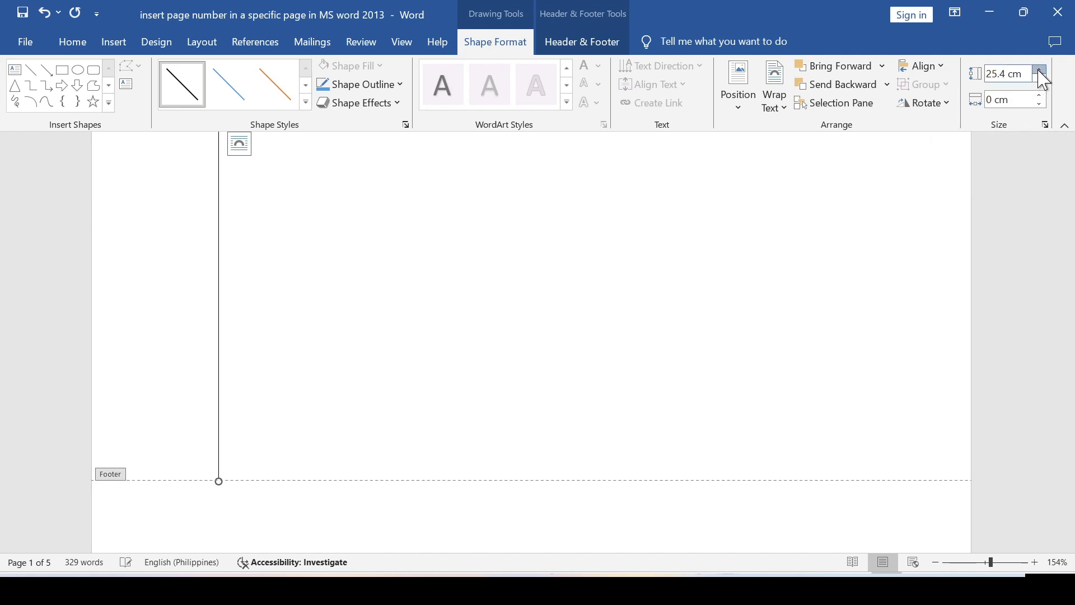
click(1040, 70)
scroll(672, 322, down, 3)
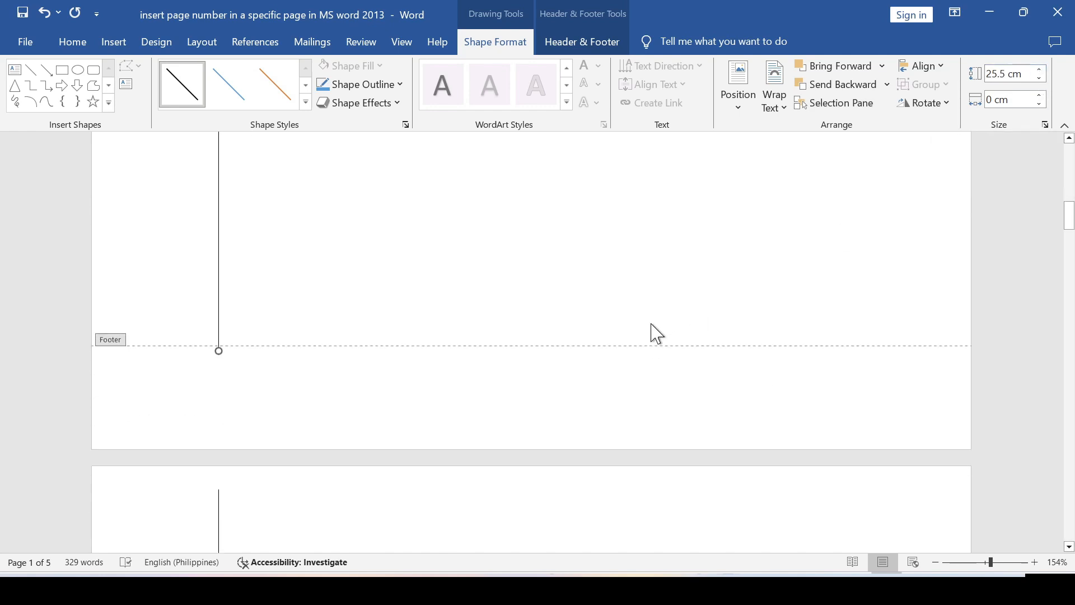
click(1040, 70)
click(1040, 70)
click(1040, 70)
click(1040, 70)
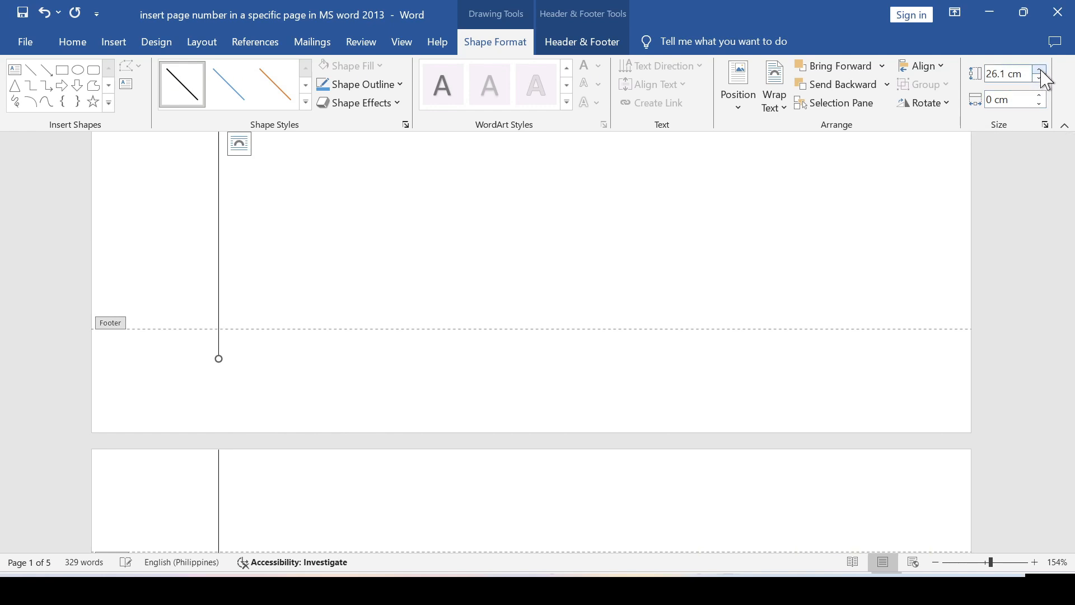
click(1039, 70)
click(1040, 70)
click(1039, 70)
click(1040, 70)
click(1039, 70)
click(1040, 70)
click(1040, 70)
click(1040, 70)
click(1039, 70)
click(1040, 70)
click(1040, 70)
click(1040, 70)
- Duplicate the vertical line and place the copy along the right margin, starting at the page's top edge
scroll(397, 309, up, 12)
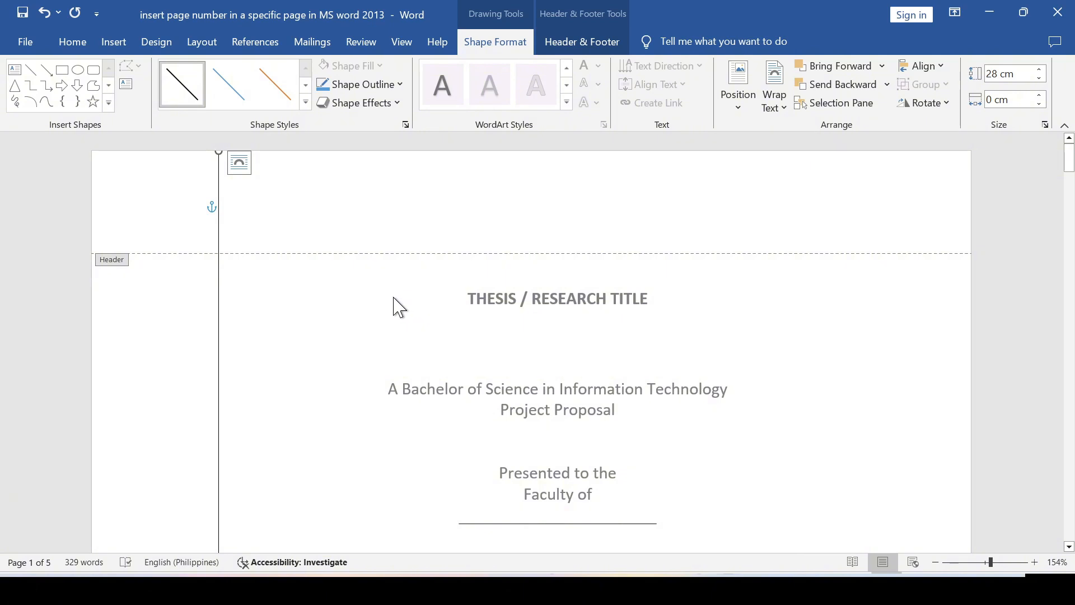
key(ctrl+v)
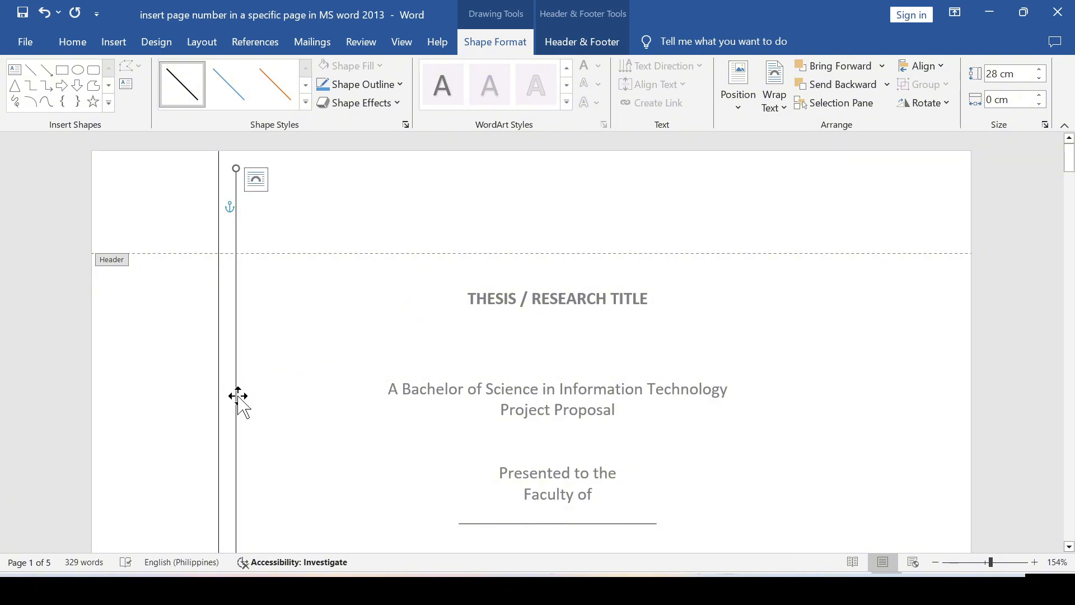
drag(238, 396, 880, 345)
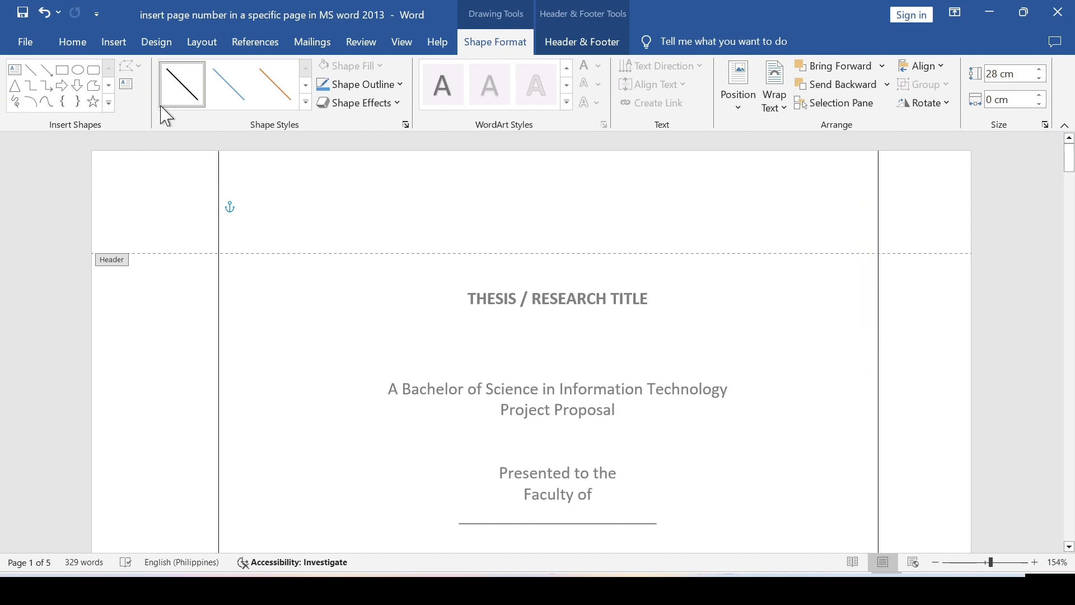
- Draw a black horizontal line about 1.74 cm long from the page's left edge, just above the header boundary
click(118, 48)
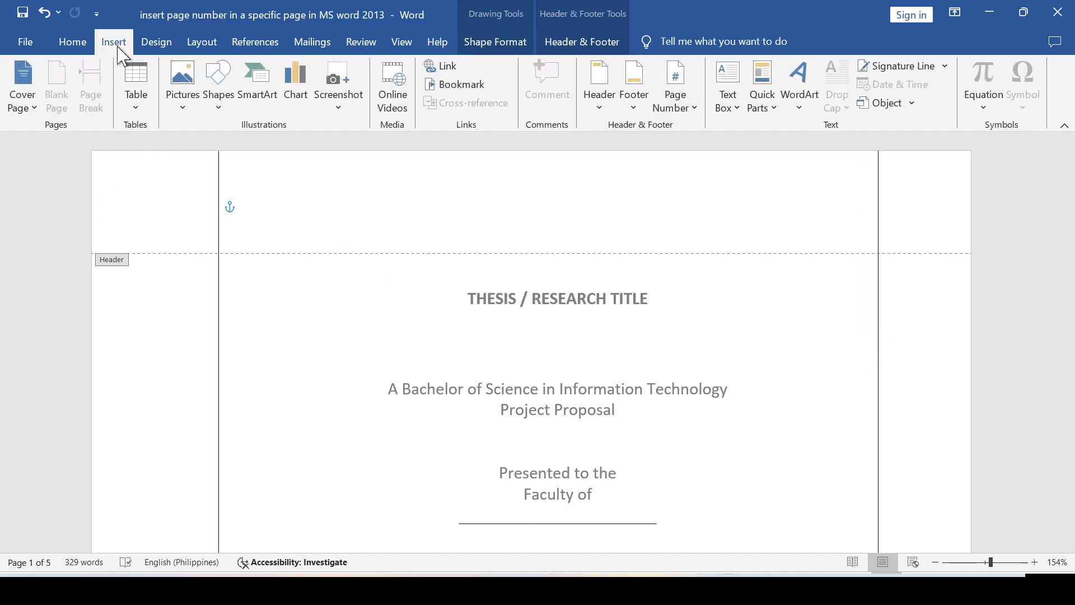
click(218, 112)
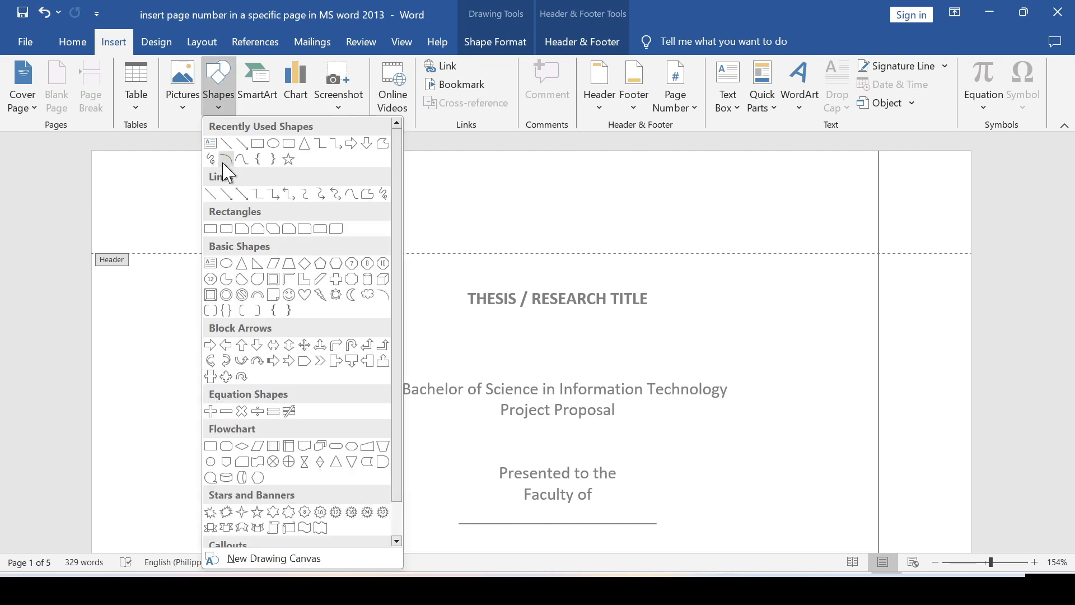
click(210, 193)
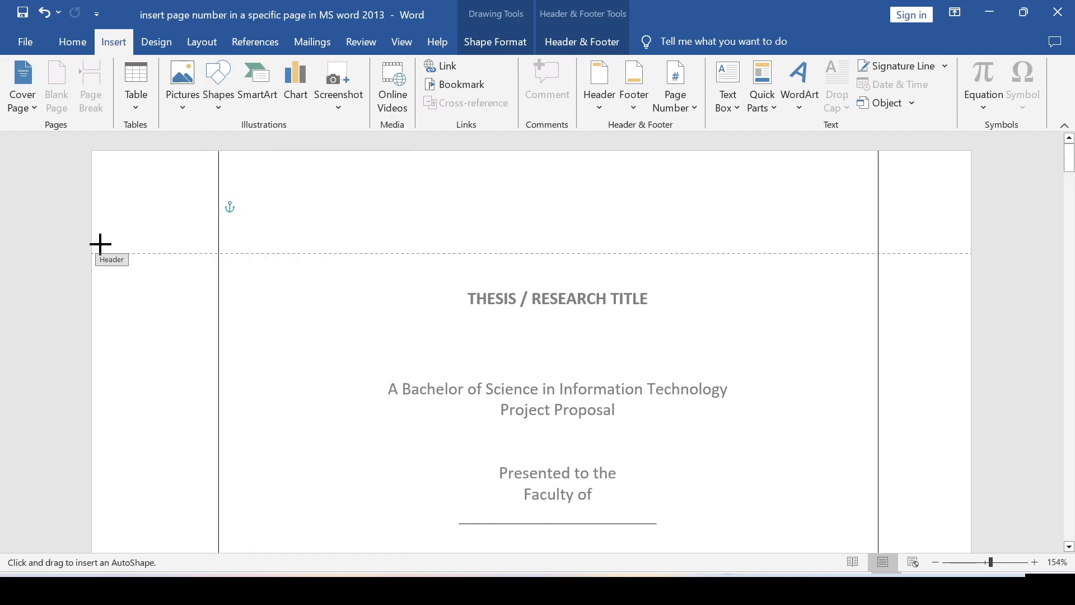
drag(91, 244, 163, 243)
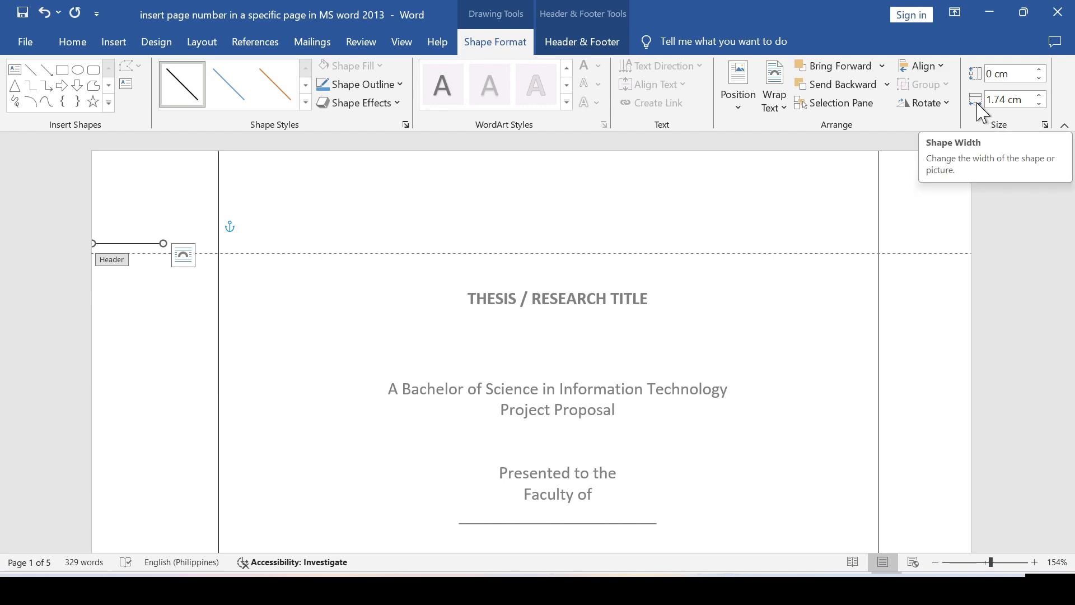
- Set the horizontal line's width to 20 cm
click(997, 100)
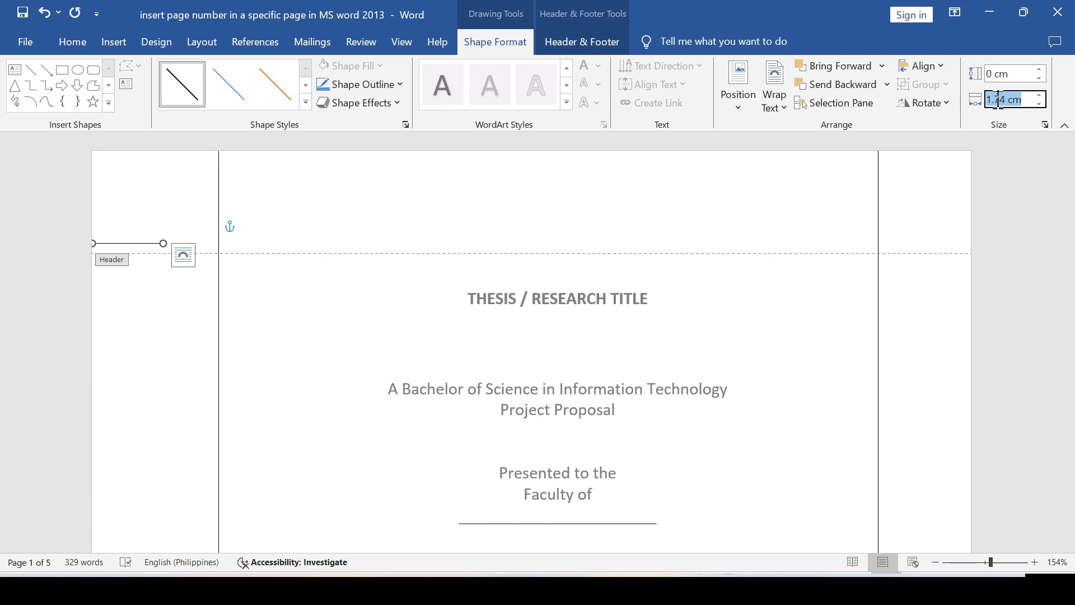
text(20)
key(Return)
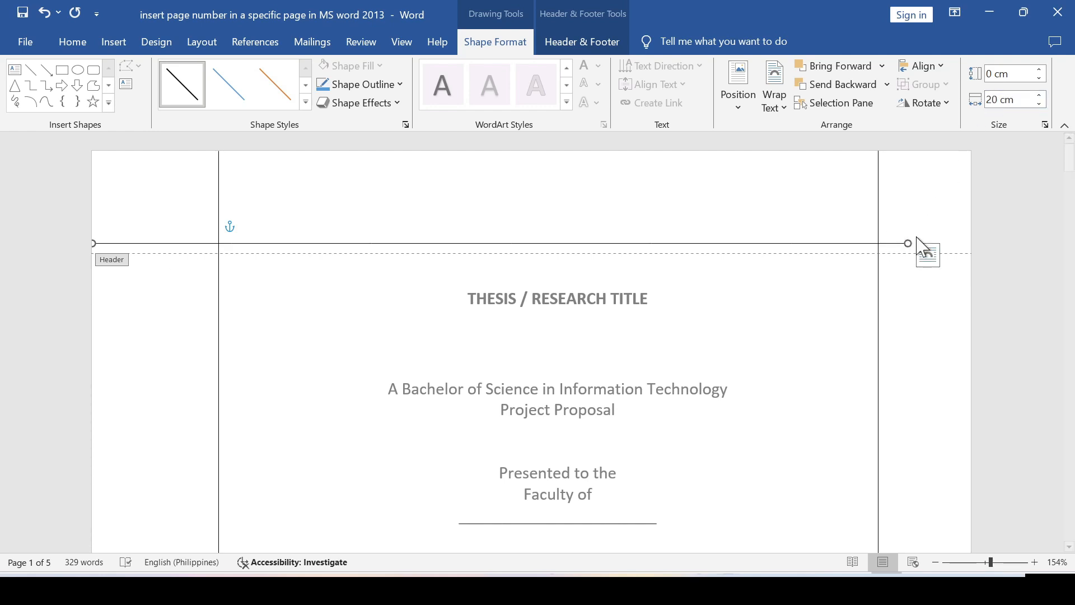
- Widen the horizontal line to 22.7 cm and shift it slightly left so it spans the full page width
click(1039, 96)
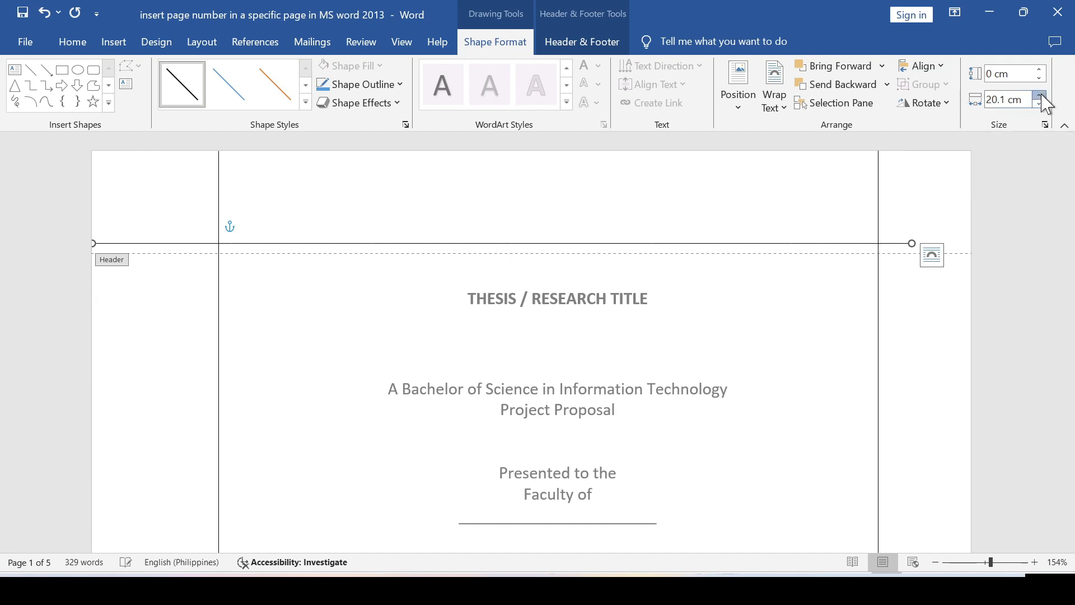
click(1040, 96)
click(1039, 96)
click(1040, 96)
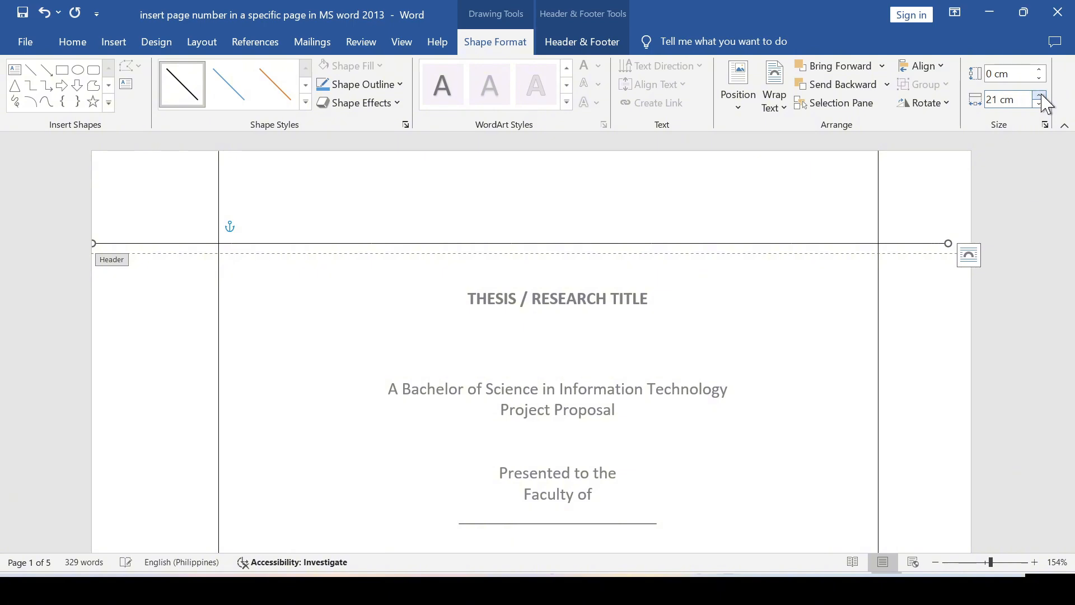
click(1040, 97)
click(1039, 96)
click(1040, 96)
click(1039, 96)
click(1040, 97)
drag(865, 243, 830, 244)
click(1039, 96)
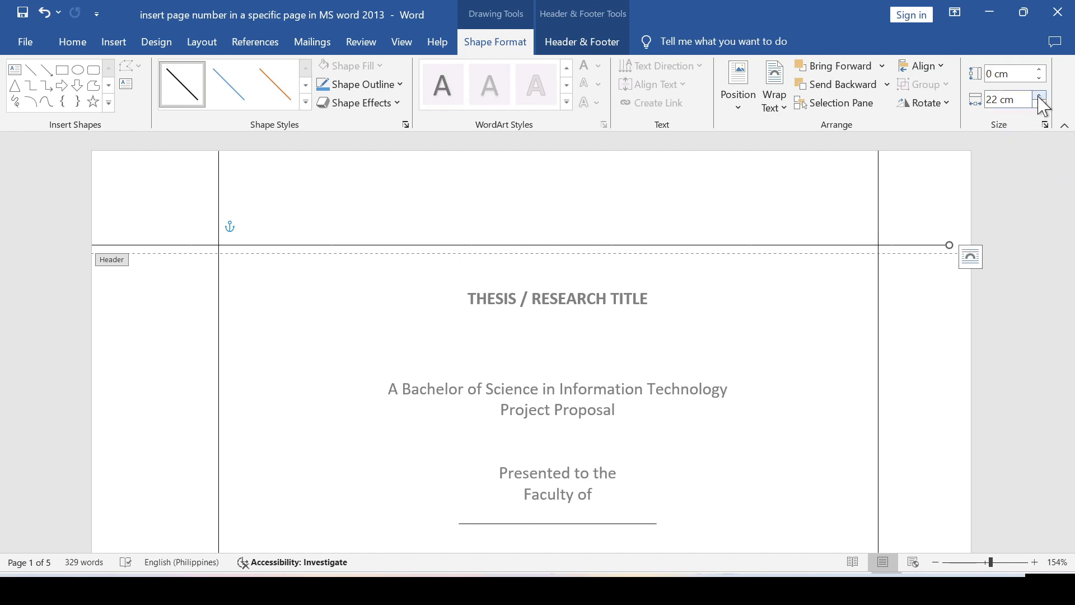
click(1039, 96)
click(1039, 97)
click(1040, 96)
click(1039, 96)
click(1039, 97)
click(1039, 97)
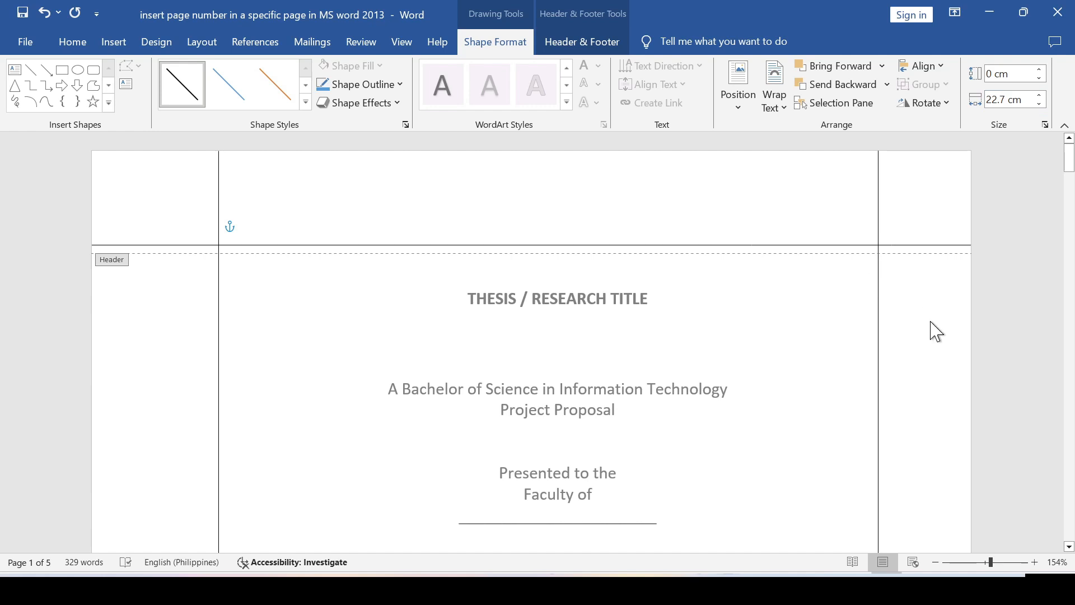
- Duplicate the horizontal line and move the copy down to the footer boundary of the first page
key(ctrl+v)
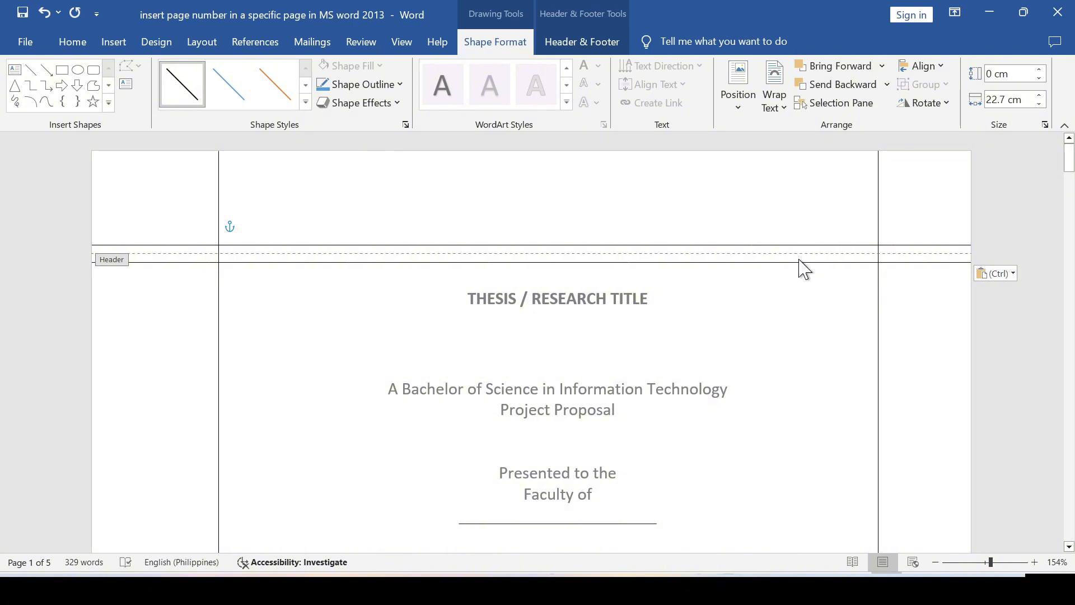
drag(802, 264, 790, 462)
scroll(781, 439, down, 5)
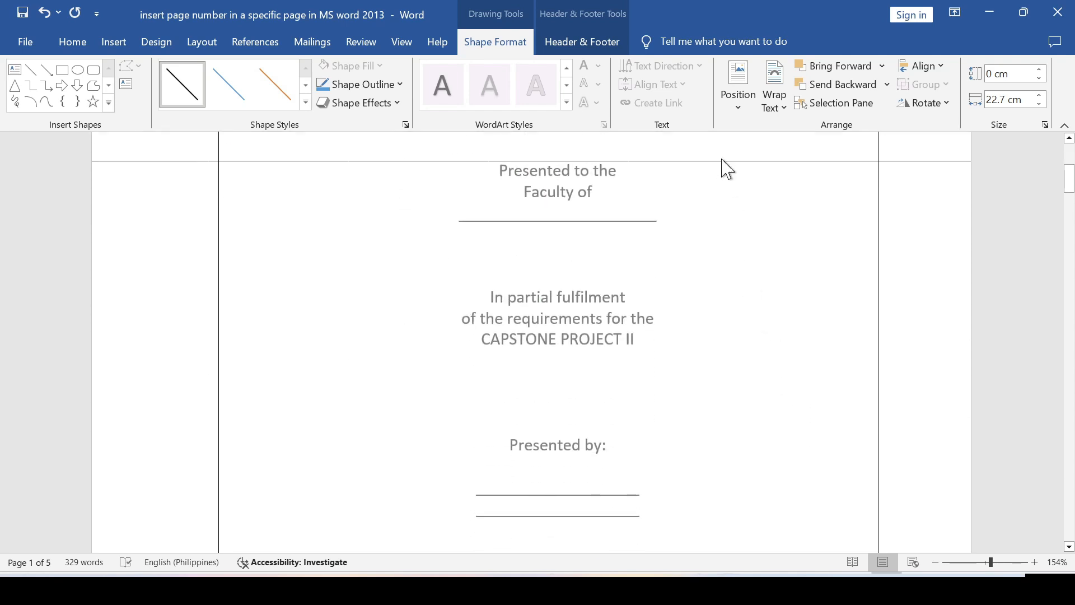
drag(722, 161, 725, 474)
scroll(698, 375, down, 3)
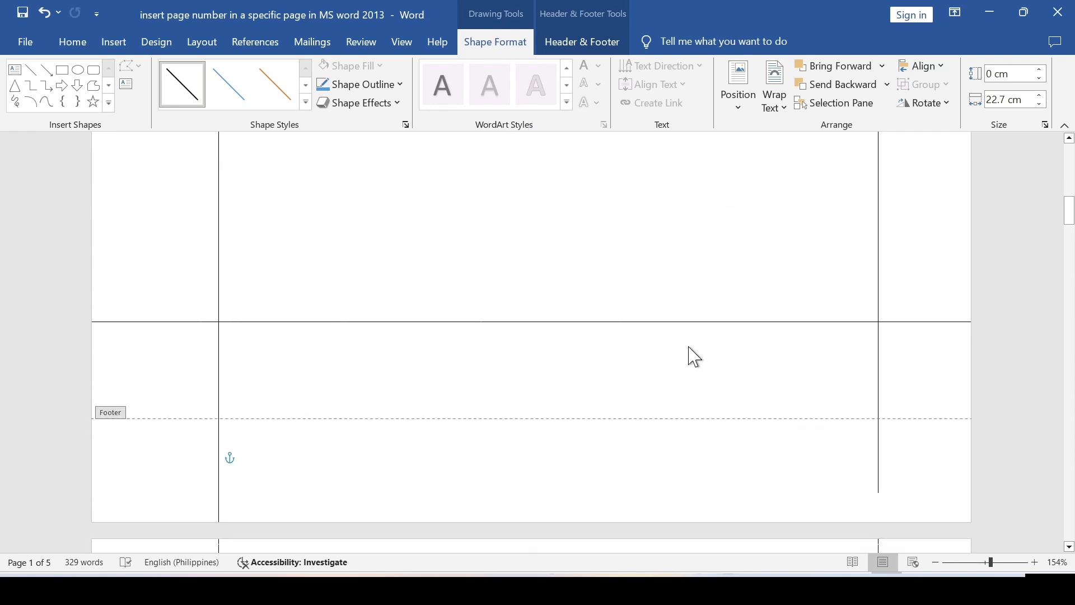
scroll(694, 356, down, 3)
drag(703, 227, 702, 318)
- Move the upper horizontal line slightly down onto the header boundary and leave header editing
scroll(707, 280, up, 8)
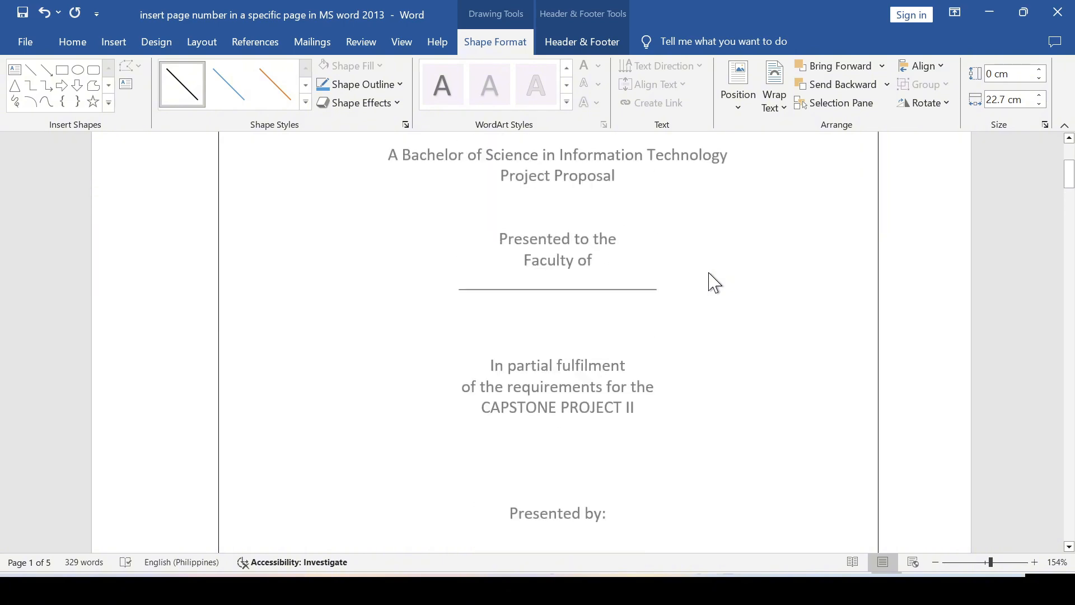
scroll(714, 281, up, 4)
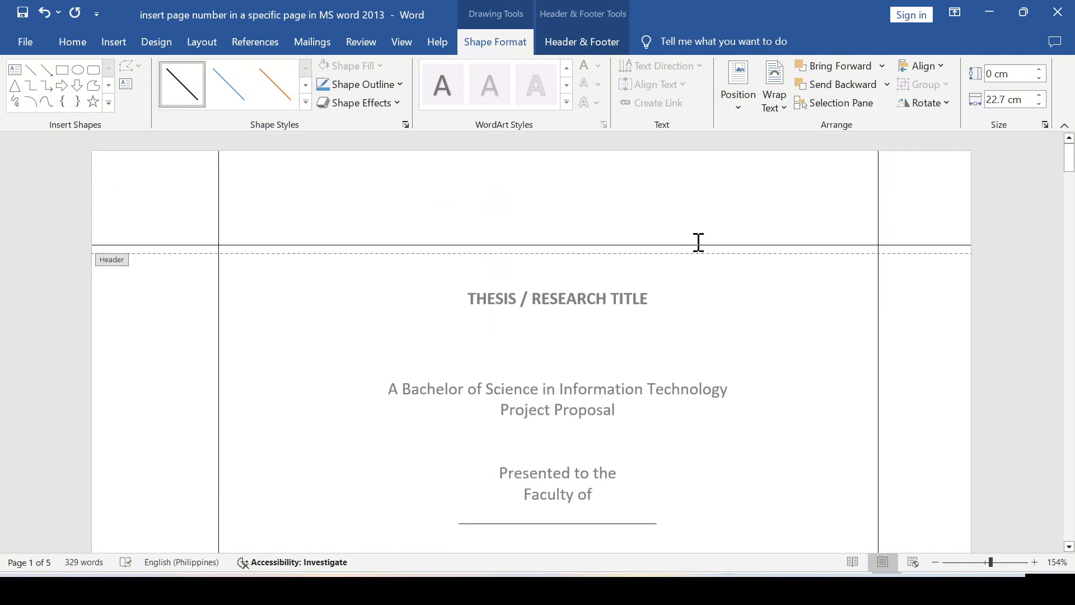
drag(698, 246, 698, 251)
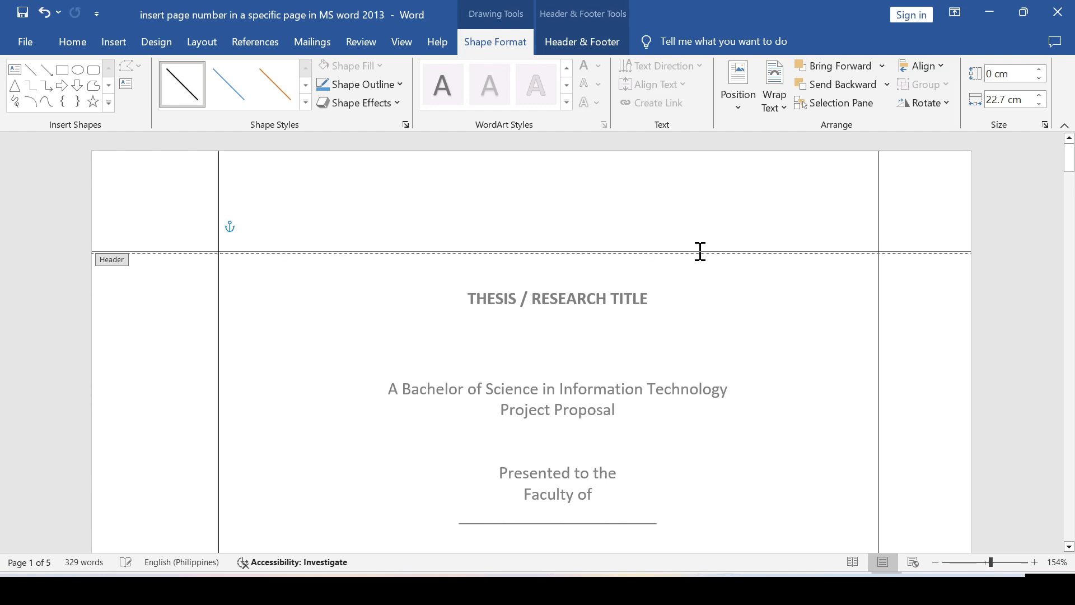
double_click(700, 361)
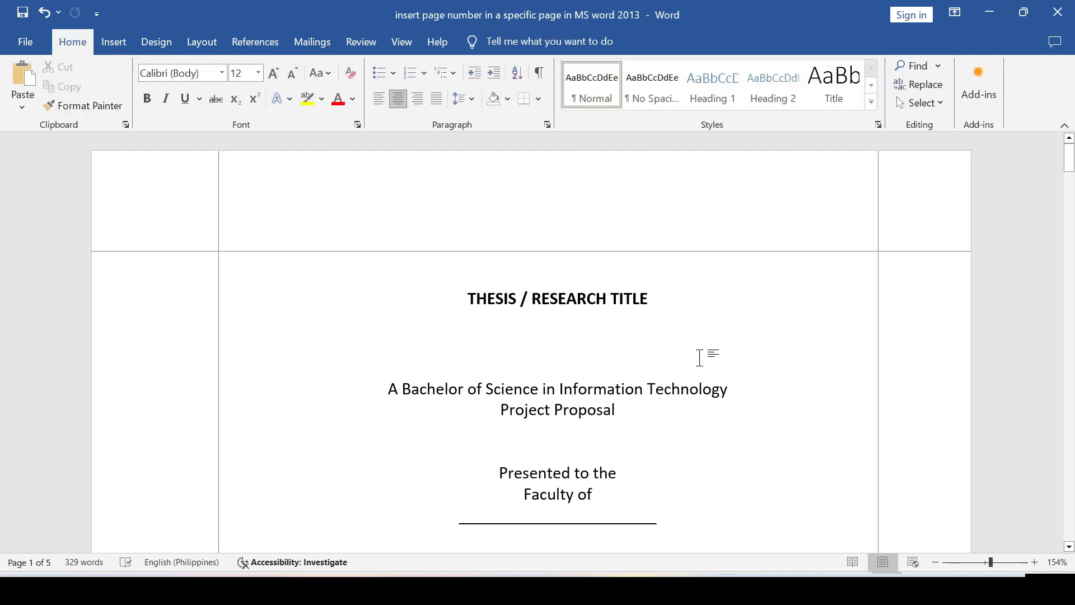
- Increase the height of the right margin's vertical line until it reaches the page's bottom edge and leave footer editing
scroll(700, 357, down, 10)
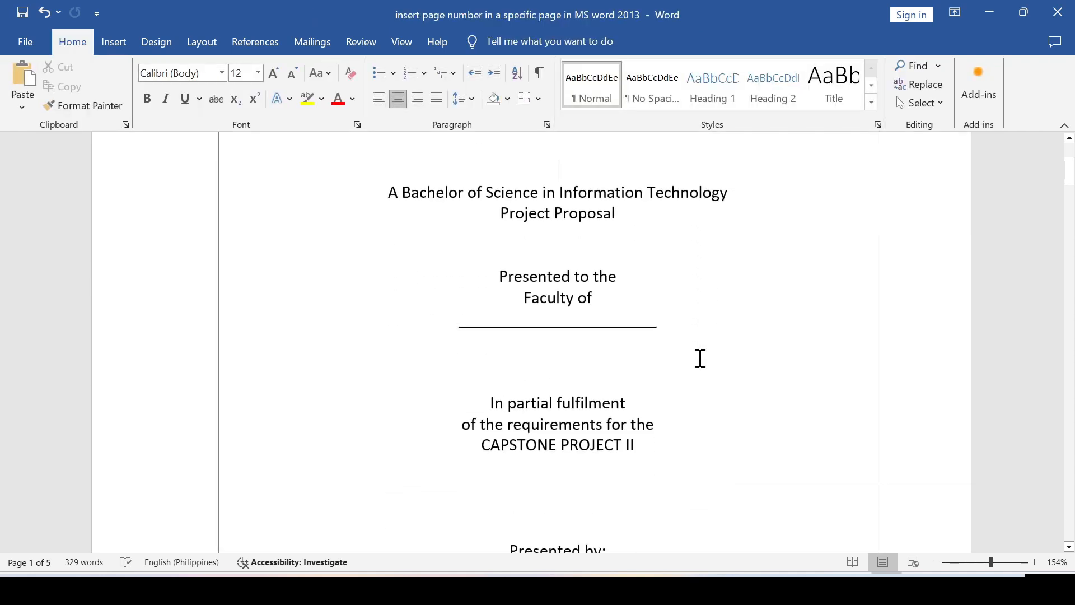
scroll(699, 359, down, 2)
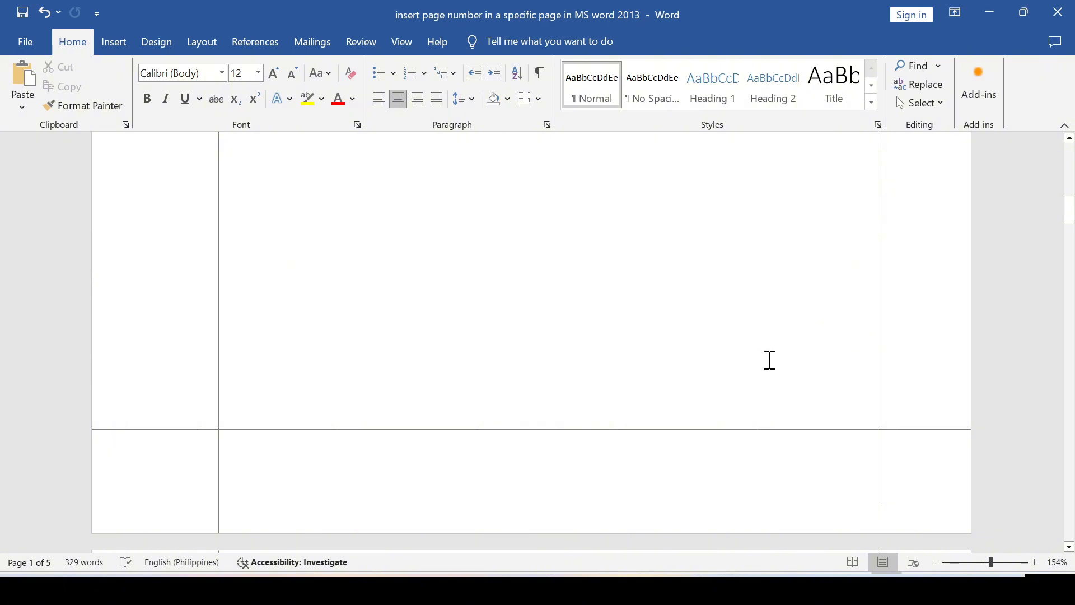
scroll(761, 456, down, 3)
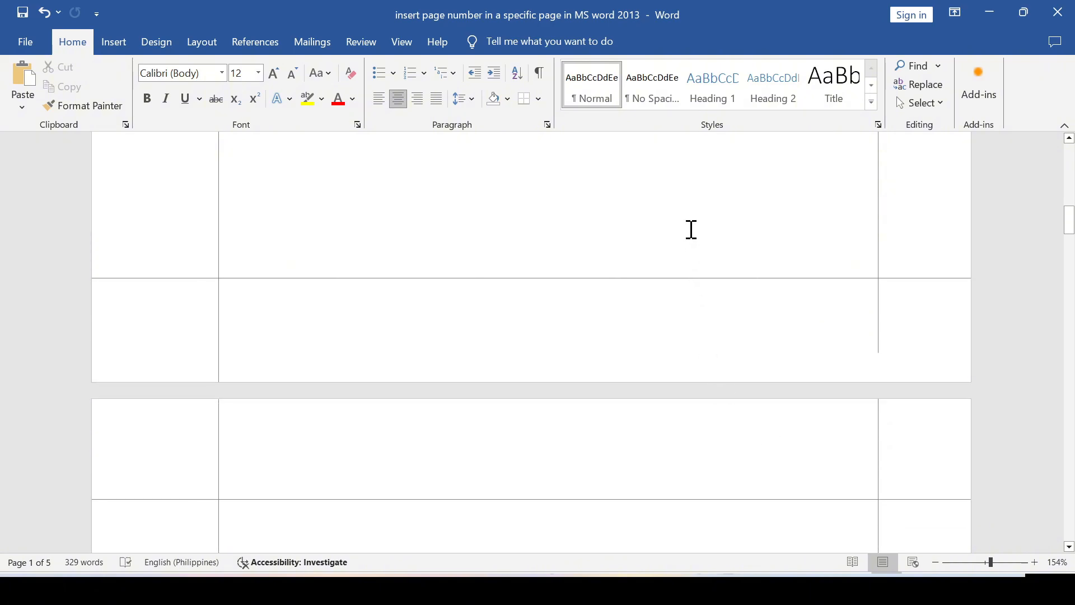
double_click(803, 328)
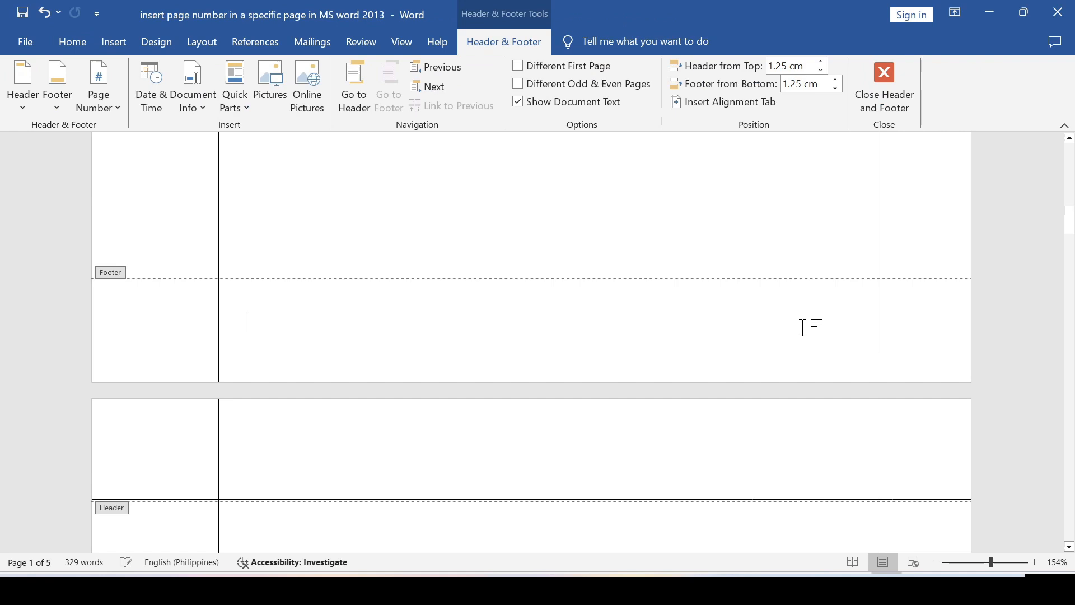
click(878, 290)
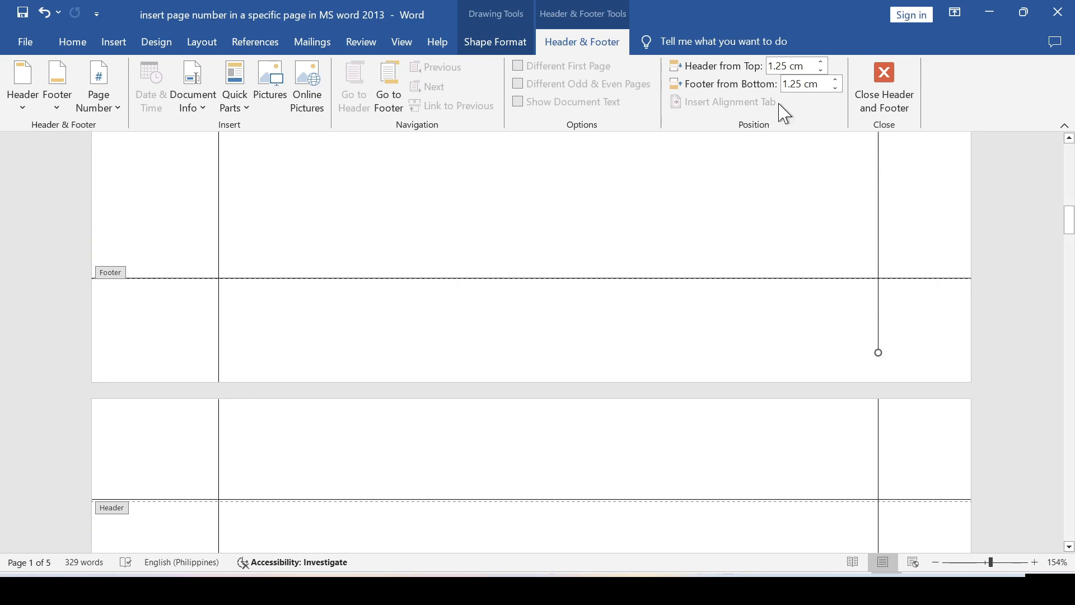
click(504, 43)
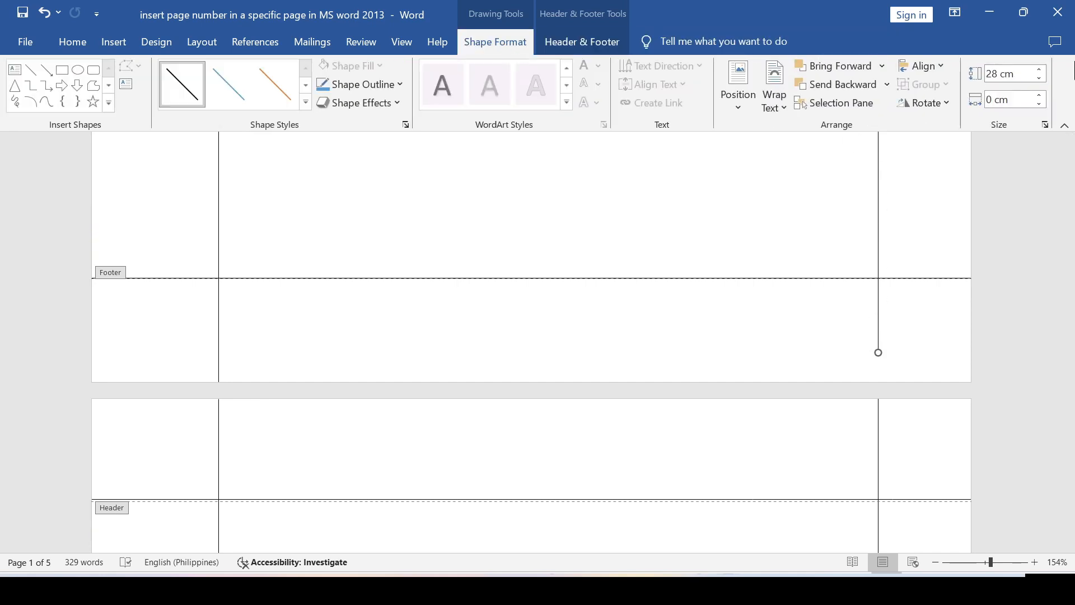
click(1040, 76)
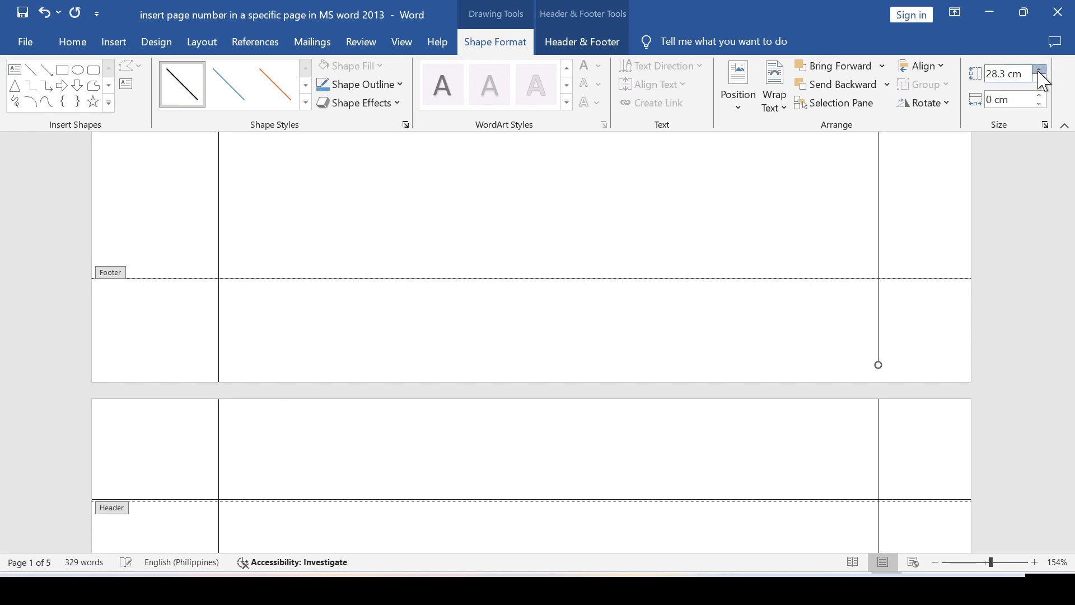
click(1040, 70)
click(1040, 71)
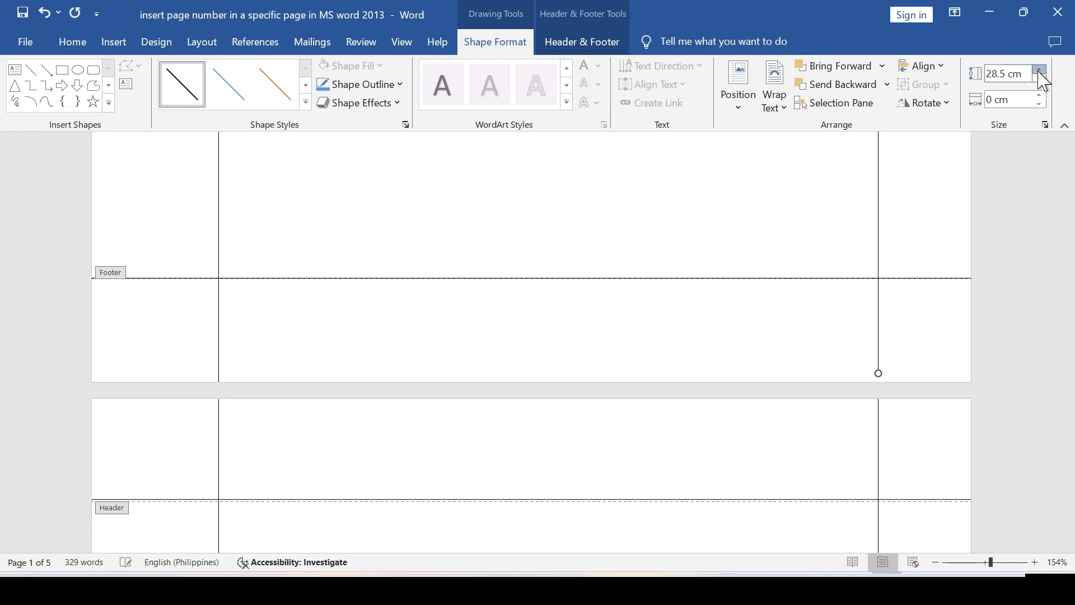
double_click(754, 251)
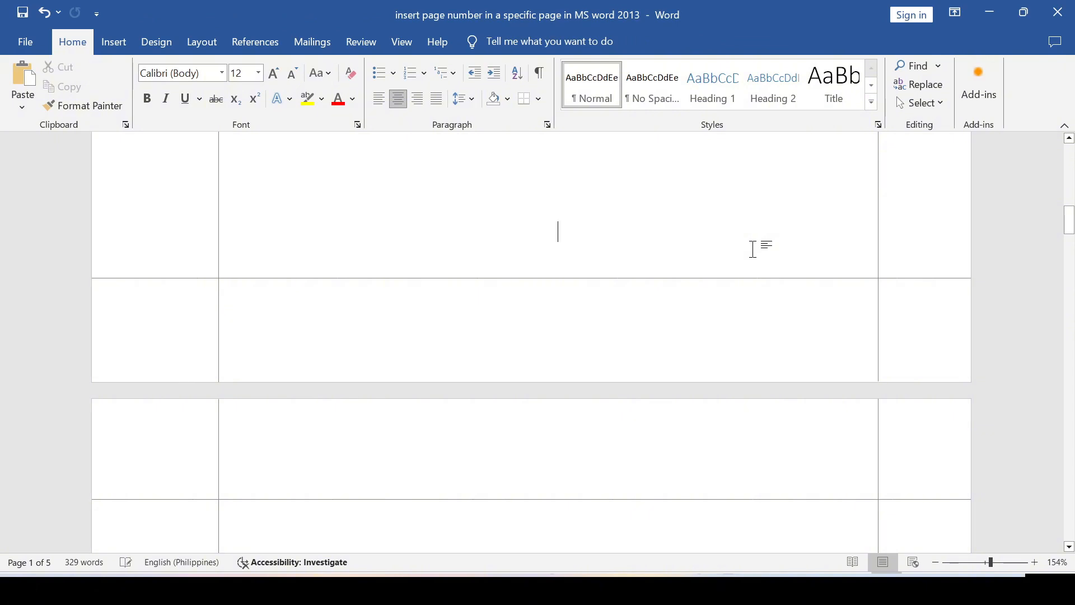
- Examine the border lines on the following pages down to the Introduction page and return to the title page
scroll(752, 250, down, 10)
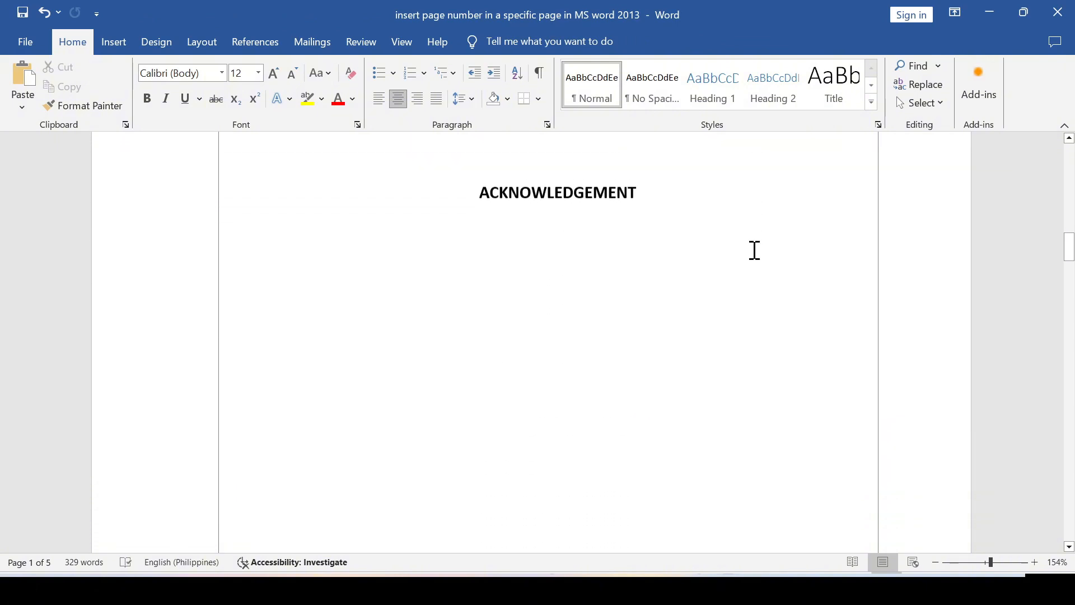
scroll(688, 493, down, 3)
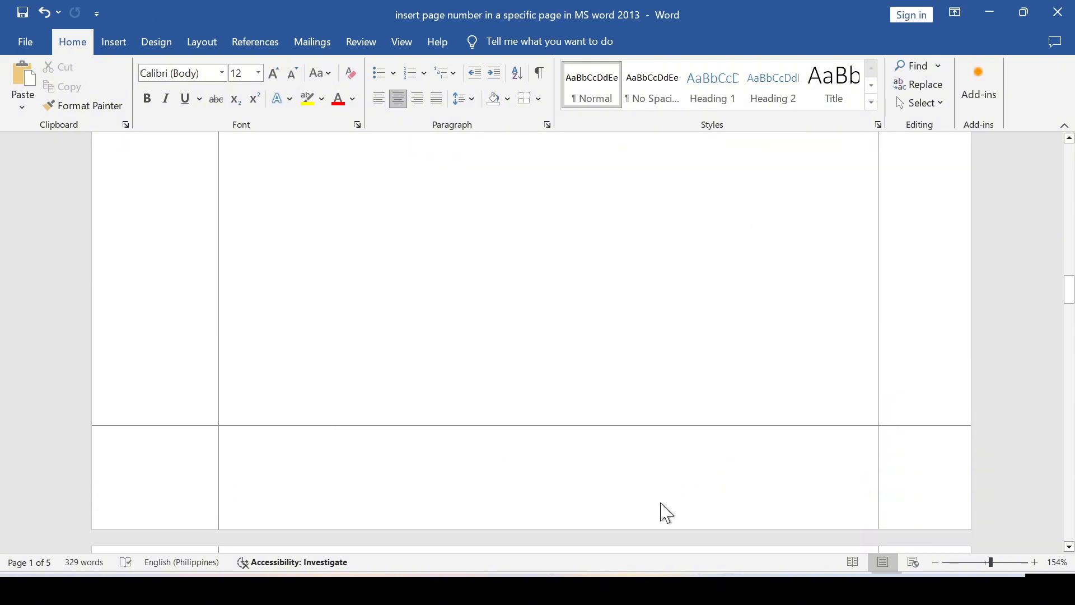
scroll(605, 348, down, 6)
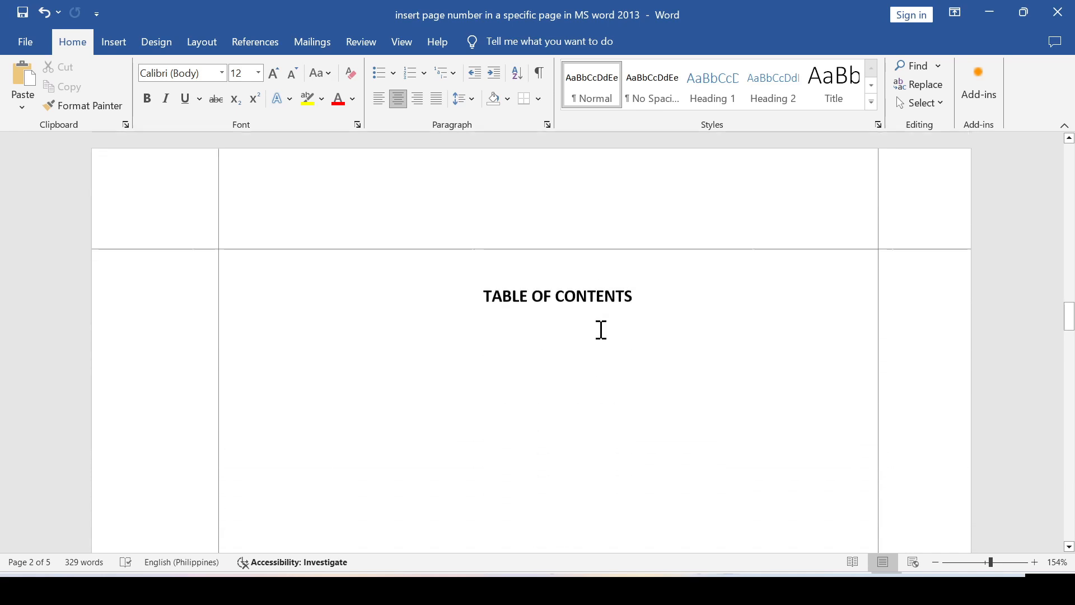
scroll(601, 330, down, 5)
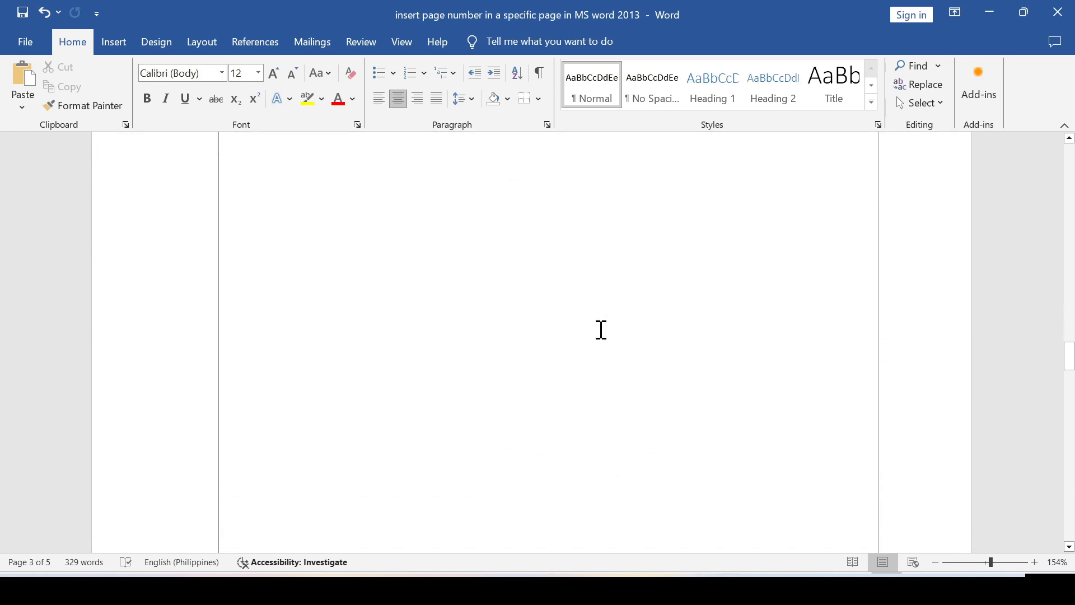
scroll(602, 330, down, 5)
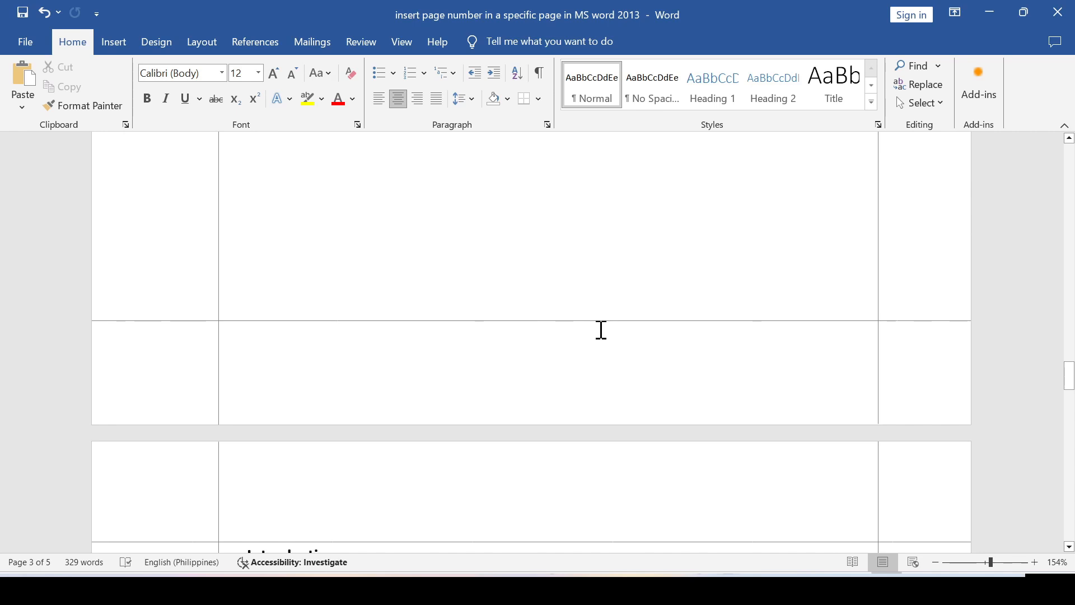
scroll(600, 336, down, 5)
scroll(635, 372, up, 8)
scroll(634, 372, up, 3)
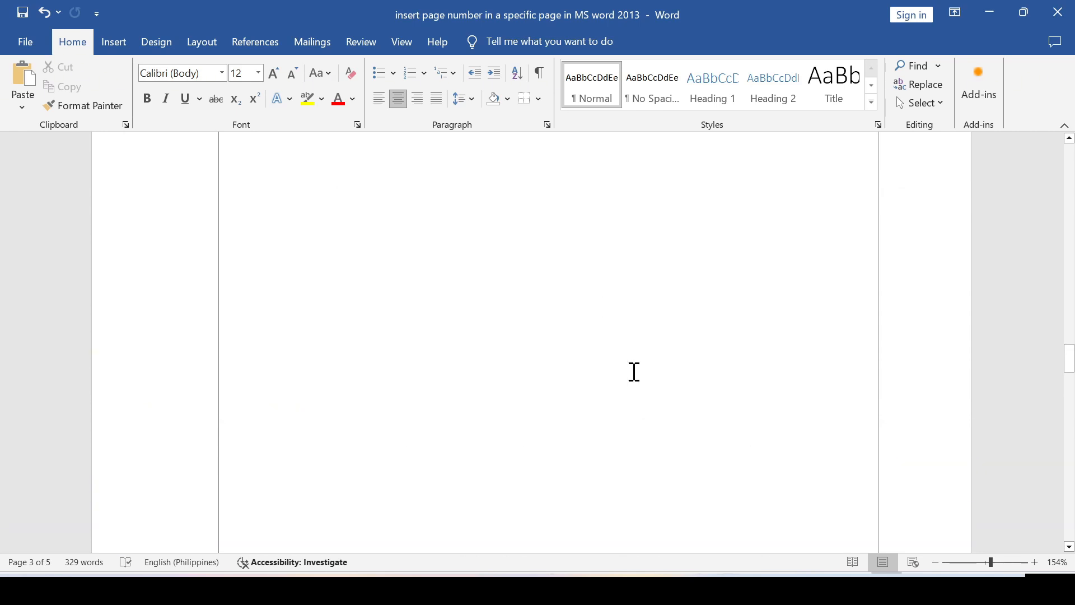
scroll(634, 372, up, 3)
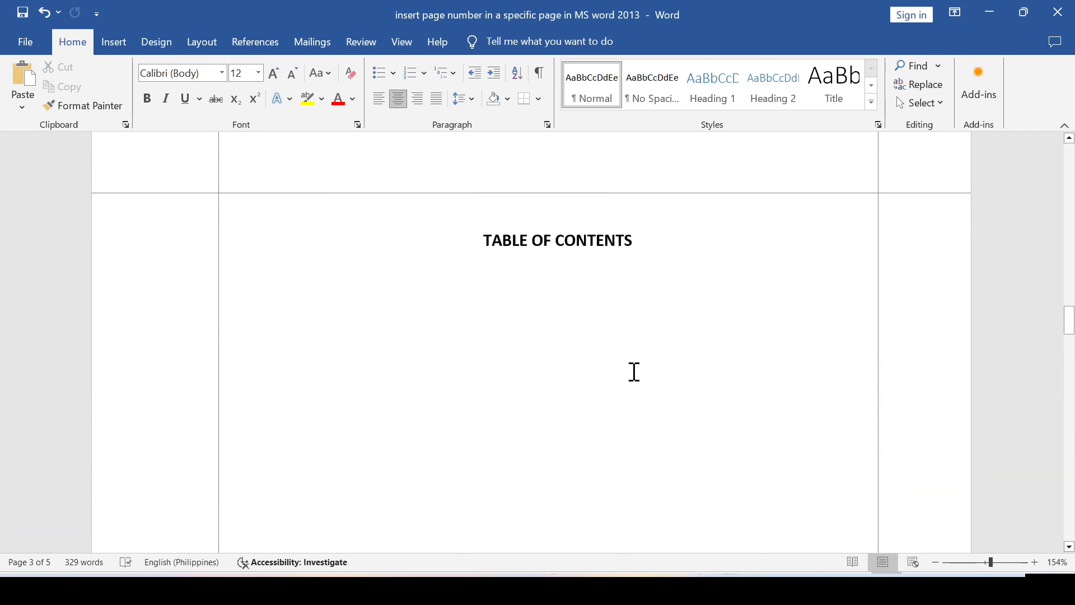
scroll(634, 372, up, 5)
scroll(635, 372, up, 5)
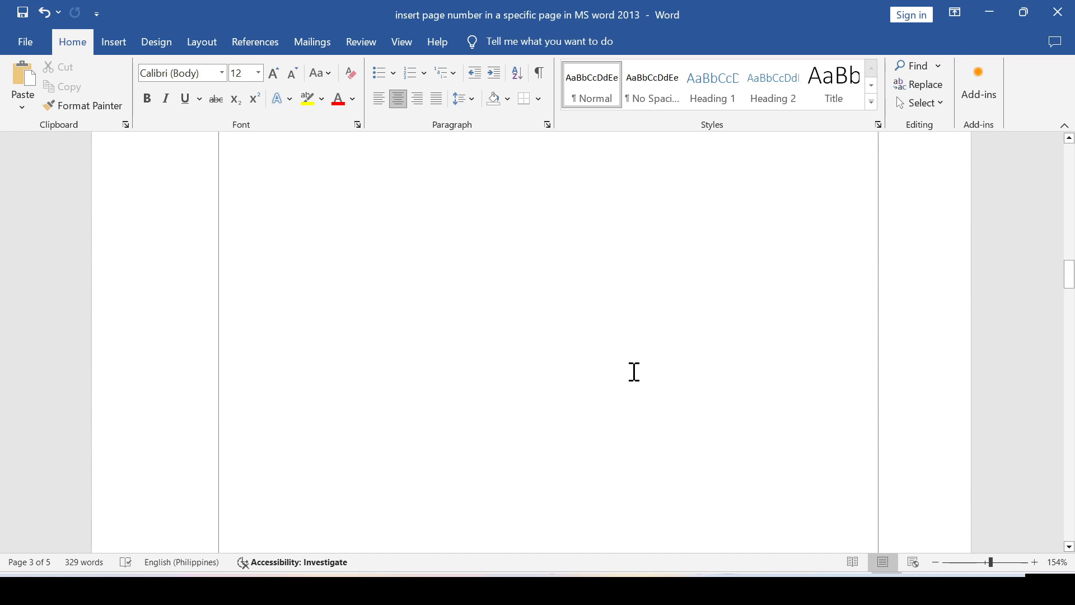
scroll(635, 372, up, 10)
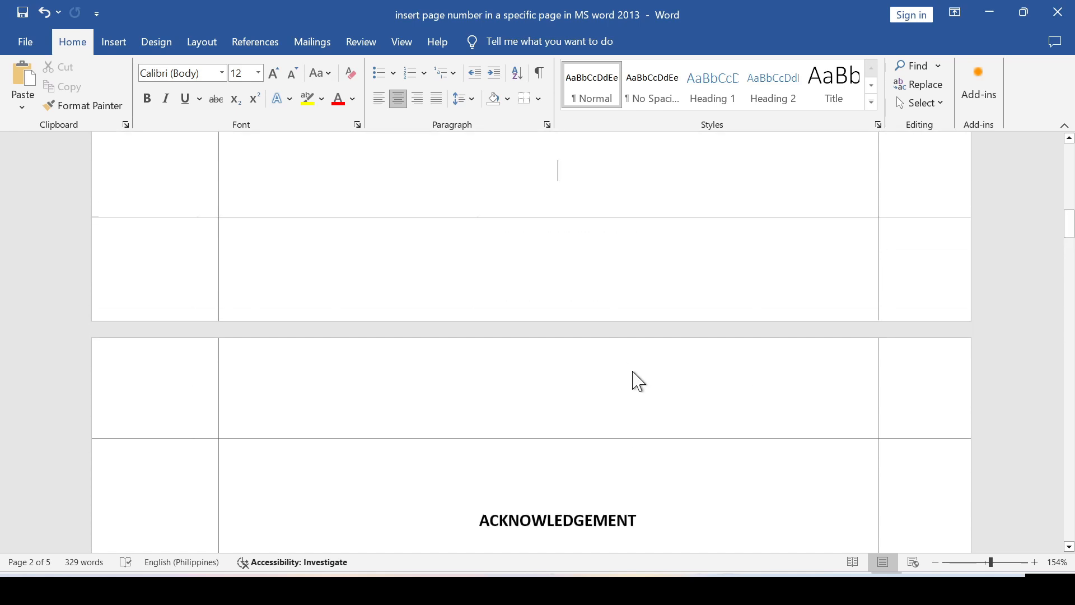
scroll(634, 371, up, 10)
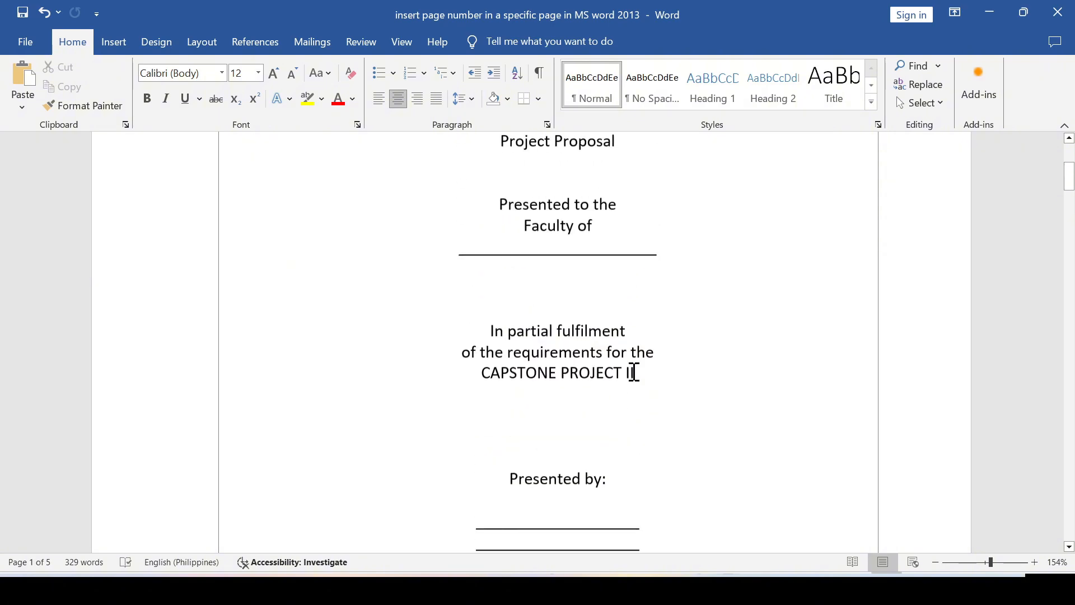